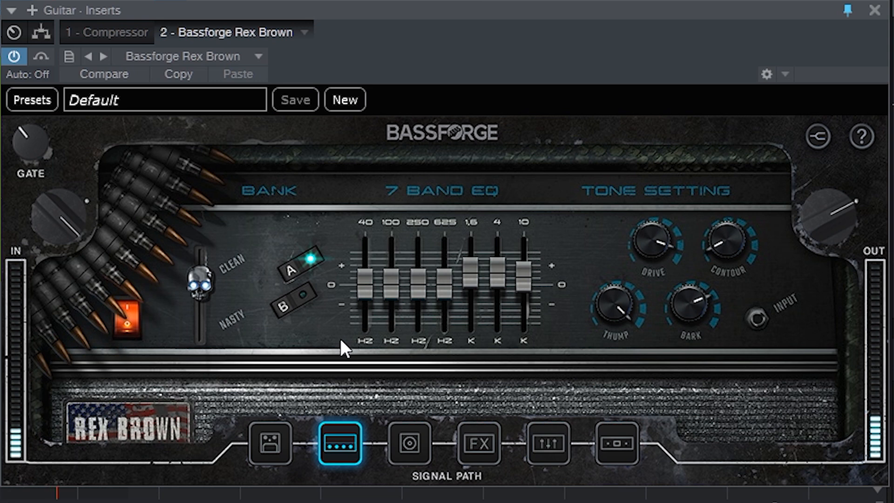
Move the Clean/Nasty slider down to Nasty and back up to its original position
mouse_move(199, 283)
mouse_move(205, 287)
mouse_down()
mouse_move(209, 244)
mouse_move(202, 373)
mouse_move(203, 280)
mouse_up()
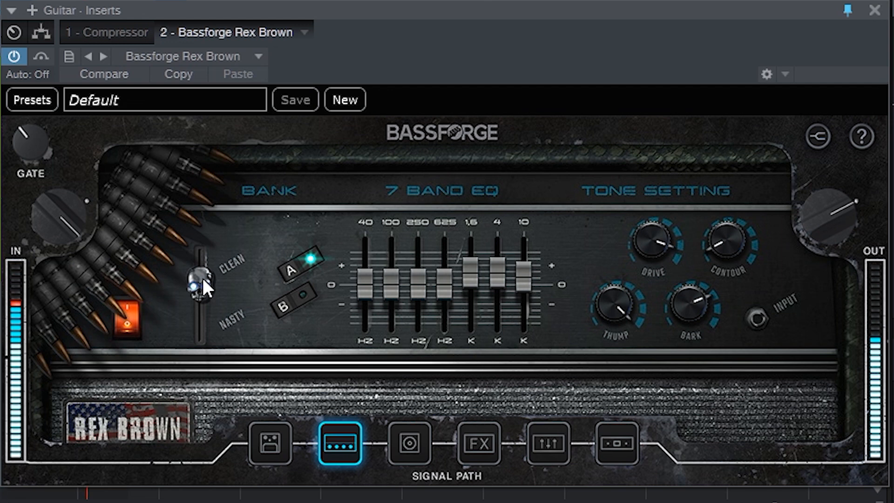
drag(202, 278, 208, 362)
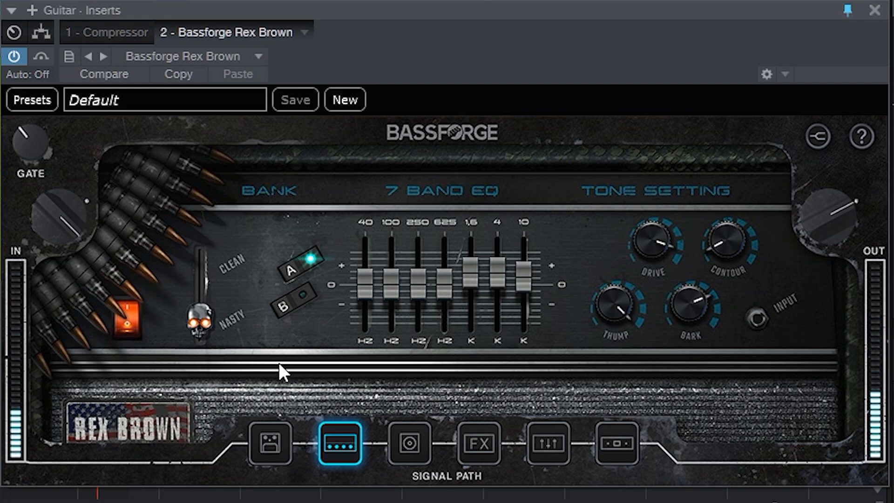
mouse_move(214, 328)
drag(197, 318, 198, 241)
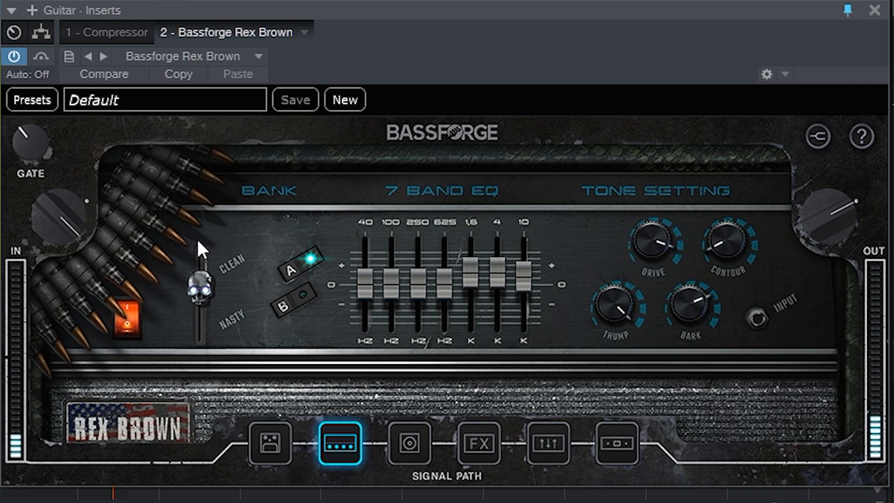
mouse_move(186, 274)
drag(203, 284, 203, 281)
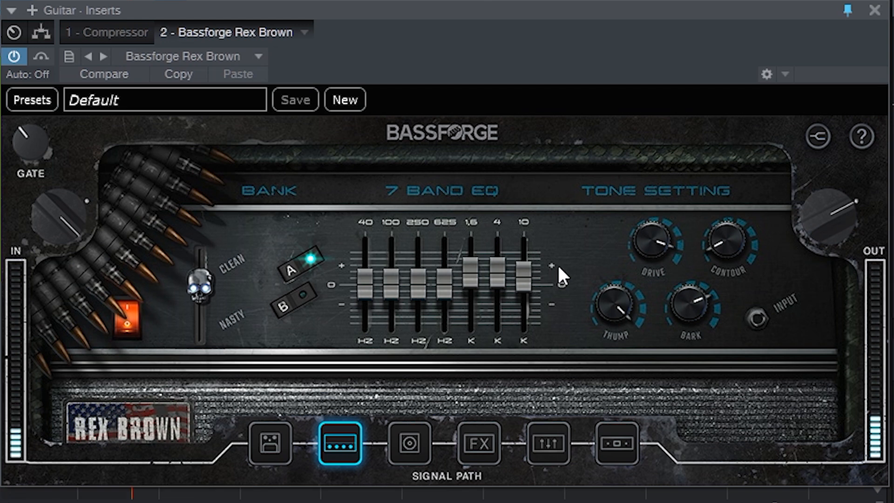
Turn the Drive knob down and then back up to 100
mouse_move(473, 274)
mouse_move(663, 241)
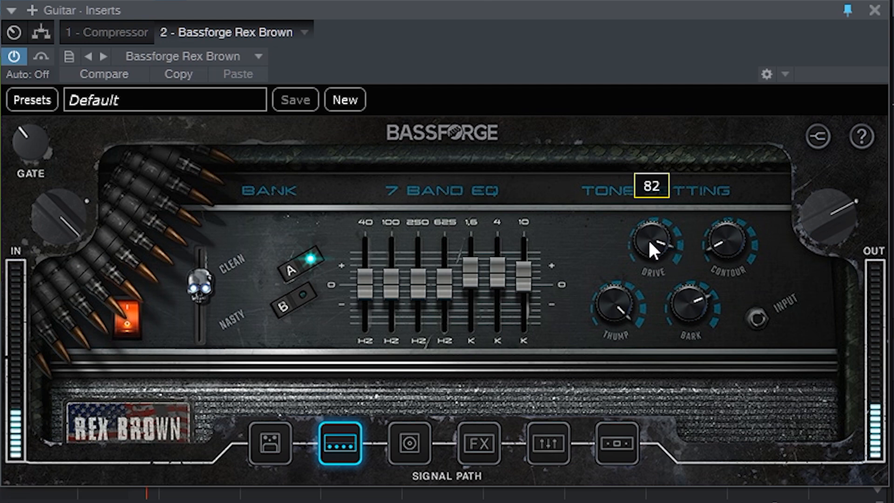
drag(647, 238, 646, 294)
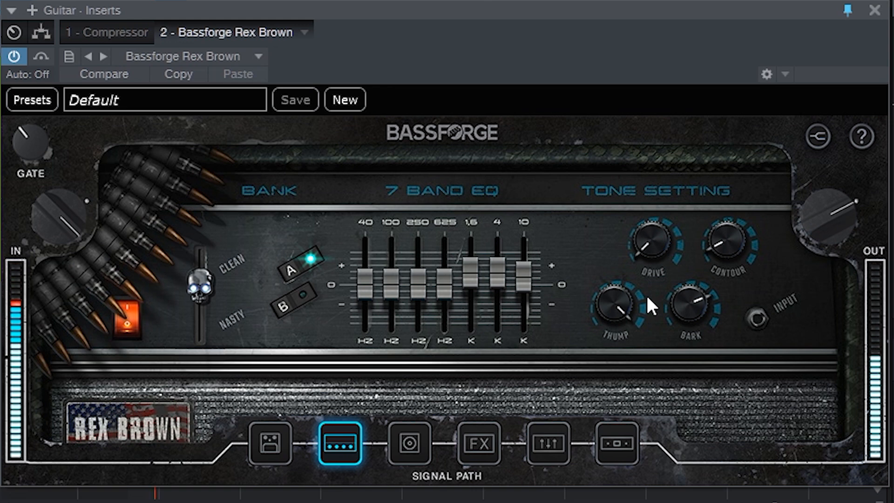
drag(645, 233, 647, 183)
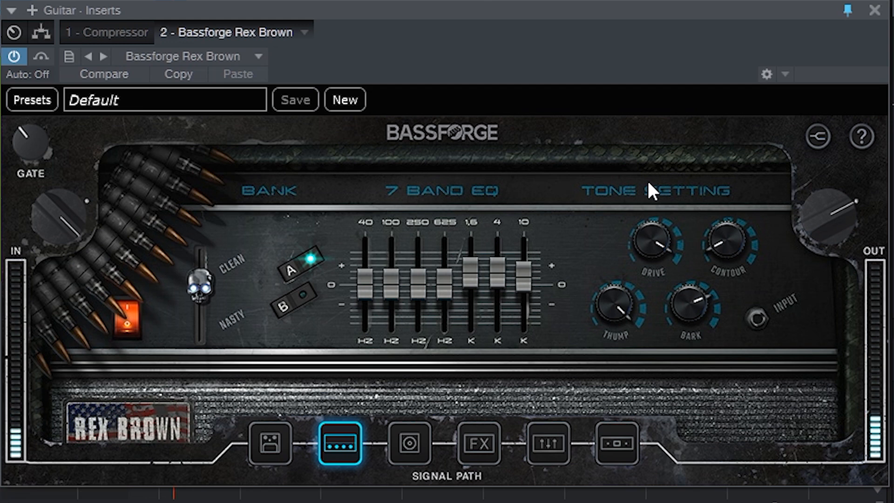
Turn the Thump knob down and then back up
mouse_move(618, 326)
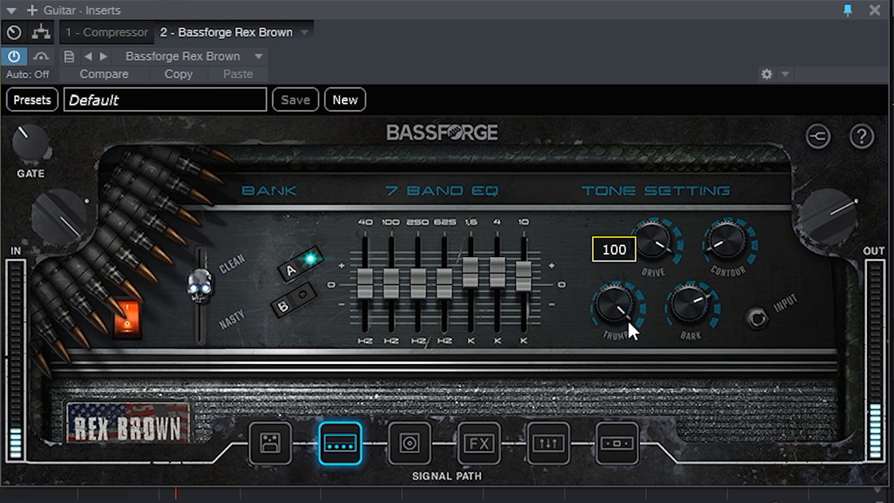
drag(606, 296, 599, 352)
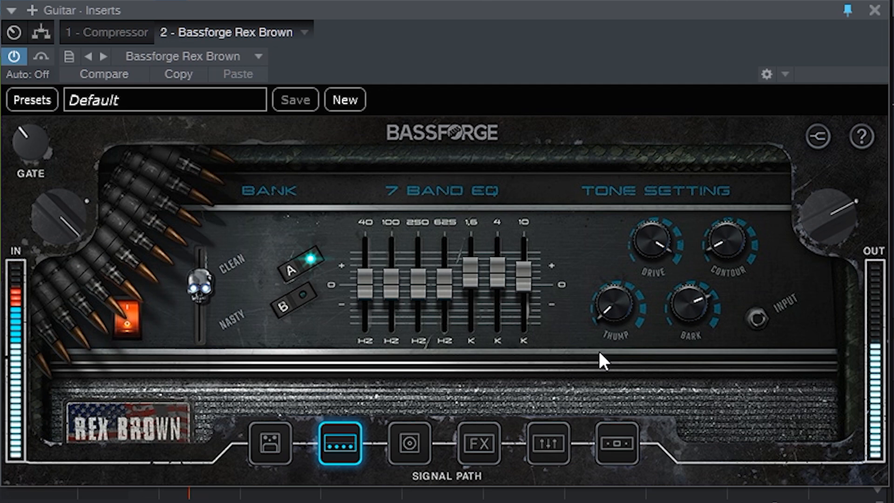
mouse_move(602, 313)
drag(602, 311, 588, 263)
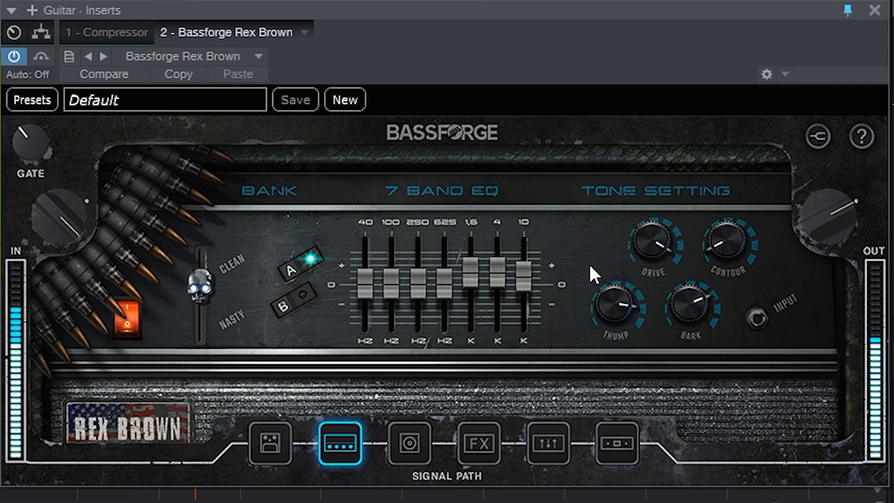
Turn the Bark knob down and then back up
mouse_move(686, 312)
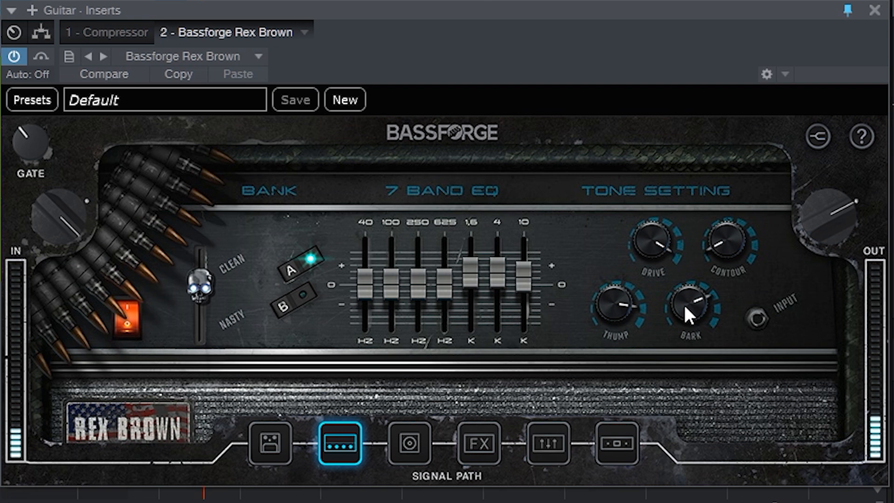
drag(680, 303, 686, 338)
mouse_move(696, 332)
drag(684, 294, 685, 260)
mouse_move(703, 267)
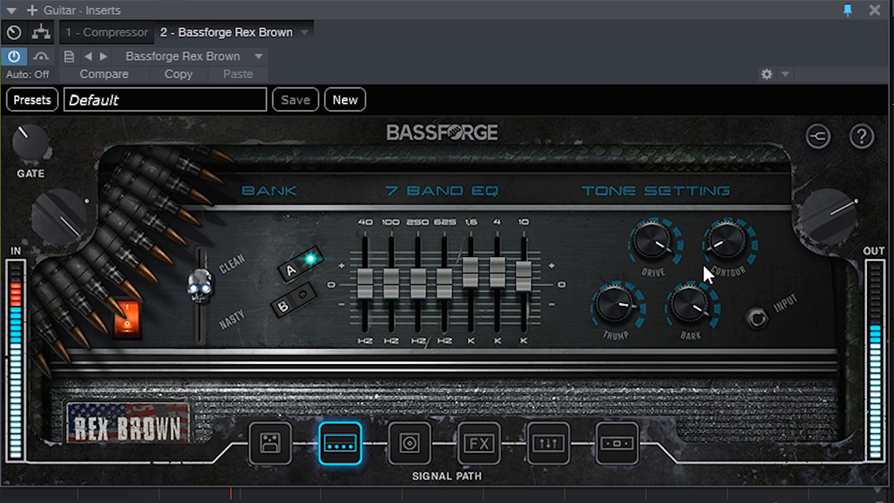
Sweep the Contour knob up and back down to 87
mouse_move(723, 243)
drag(729, 237, 729, 216)
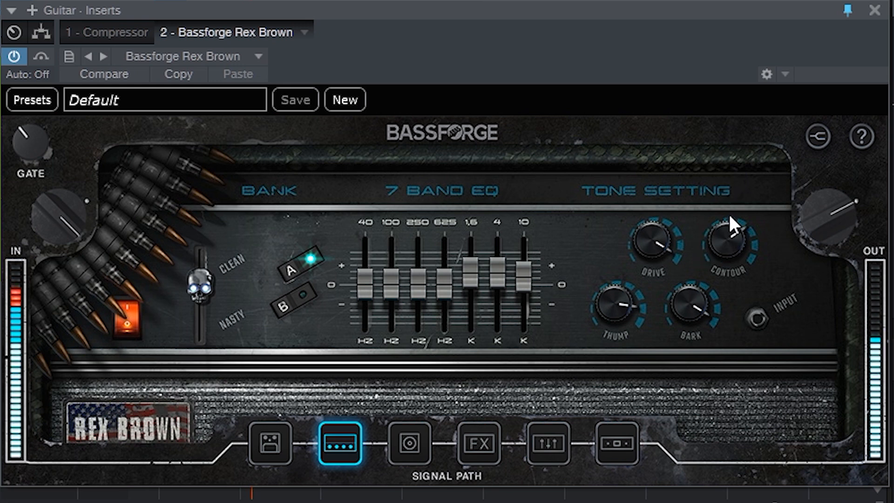
drag(718, 251, 717, 223)
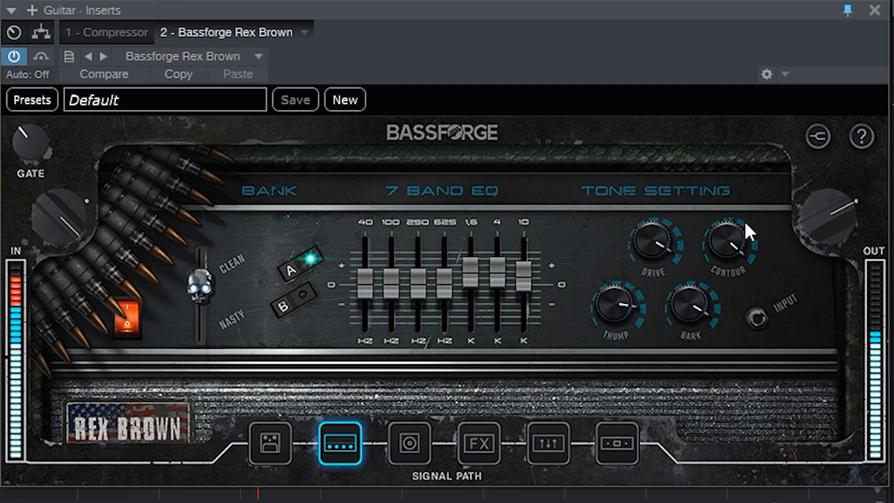
drag(744, 219, 719, 295)
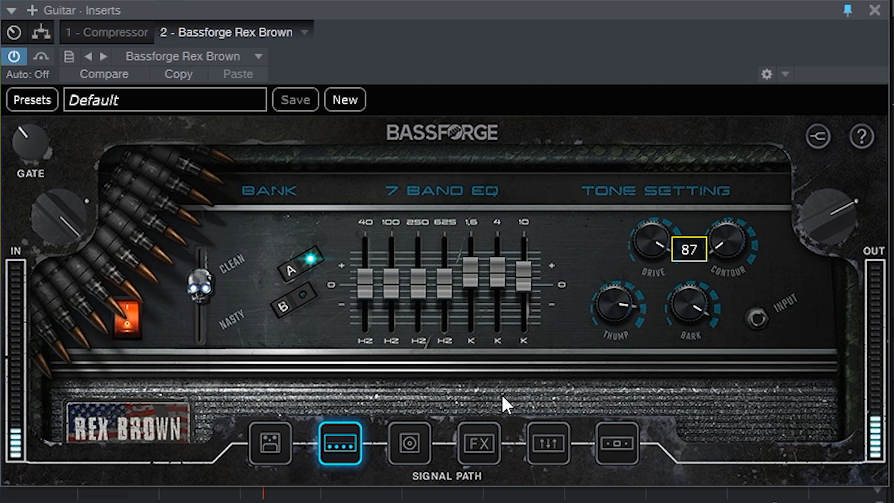
Open the cabinet section of the signal path and switch the cabinet to Ampeg 8x10
click(424, 454)
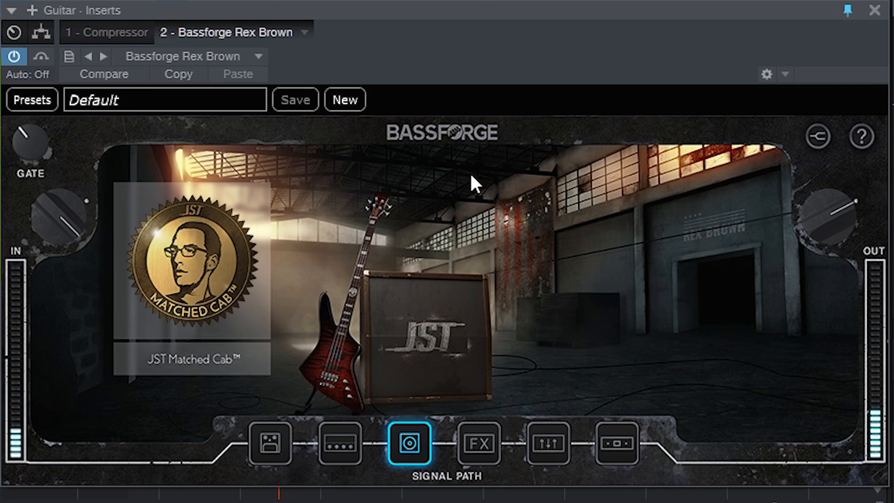
click(236, 375)
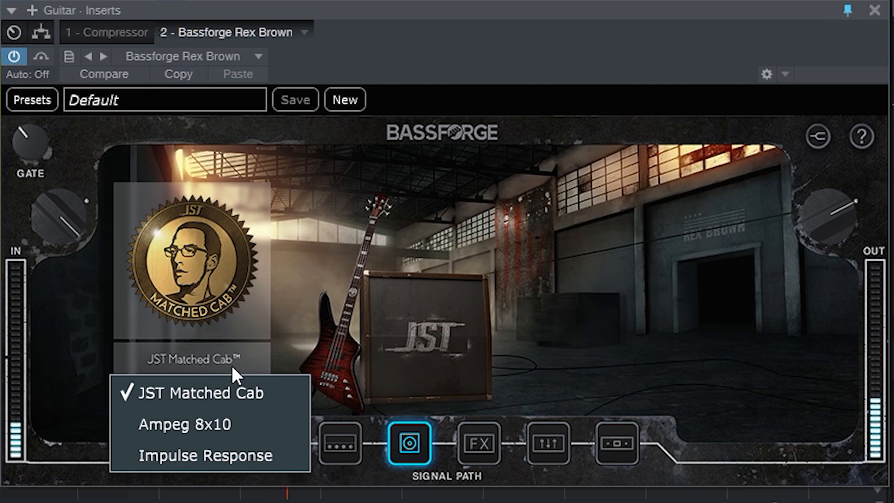
click(220, 425)
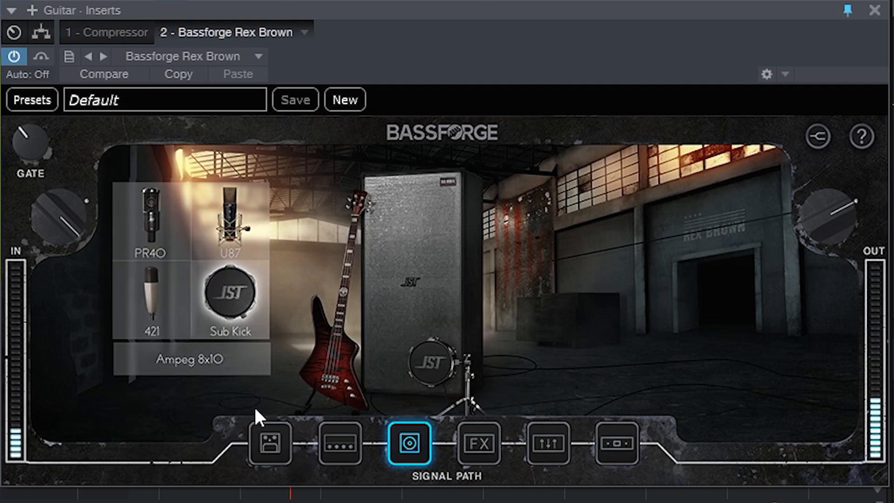
Audition the PR40, U87, 421 and Sub Kick microphones on the Ampeg cabinet in turn
click(154, 236)
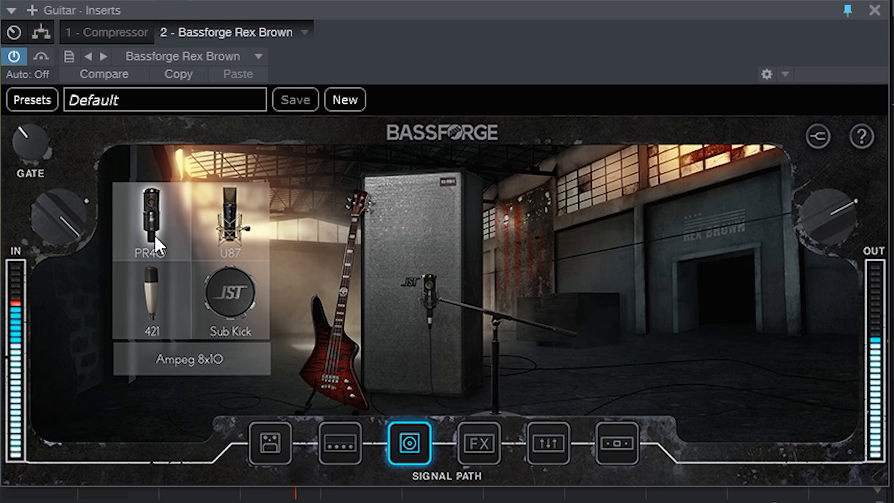
click(244, 239)
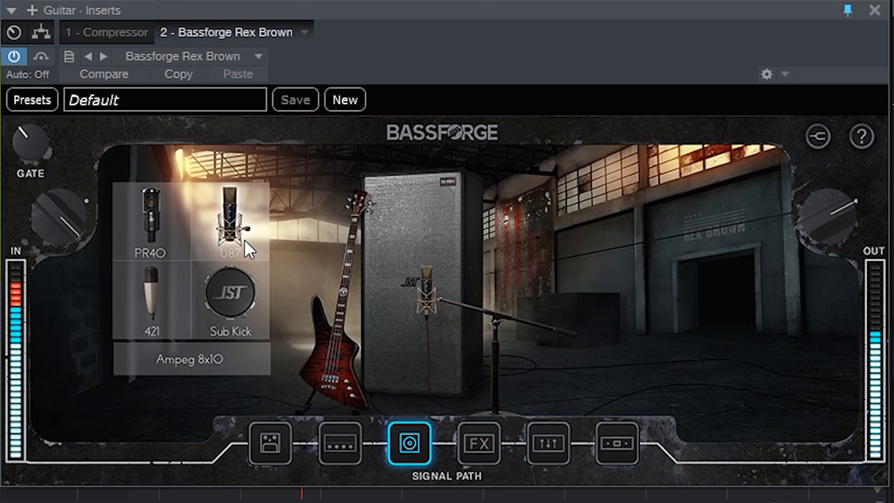
click(150, 293)
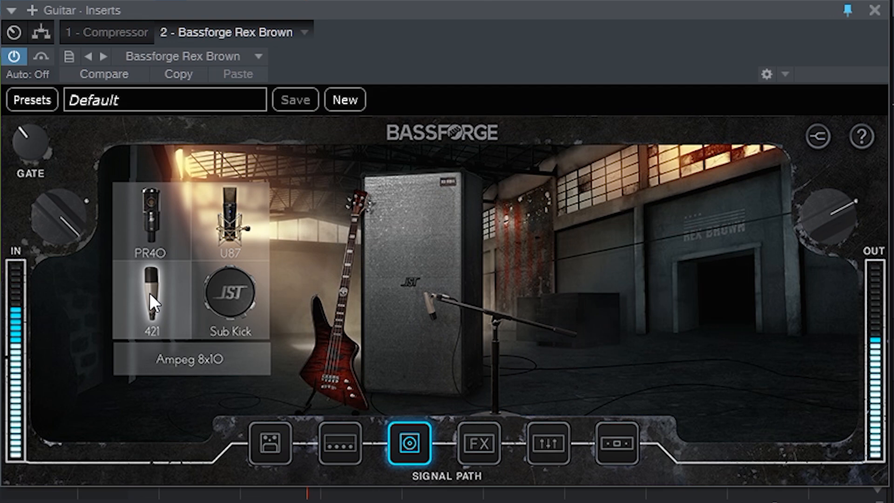
click(223, 299)
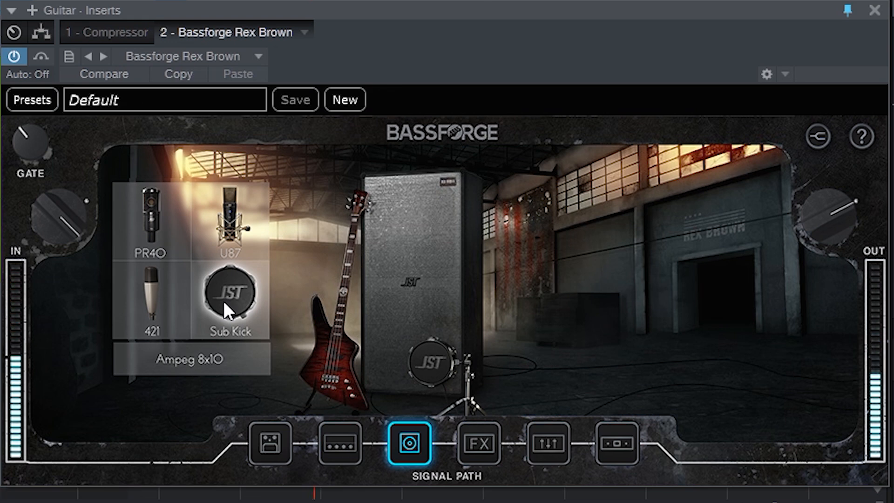
Switch the cabinet back to JST Matched Cab and open the parametric EQ section
click(209, 359)
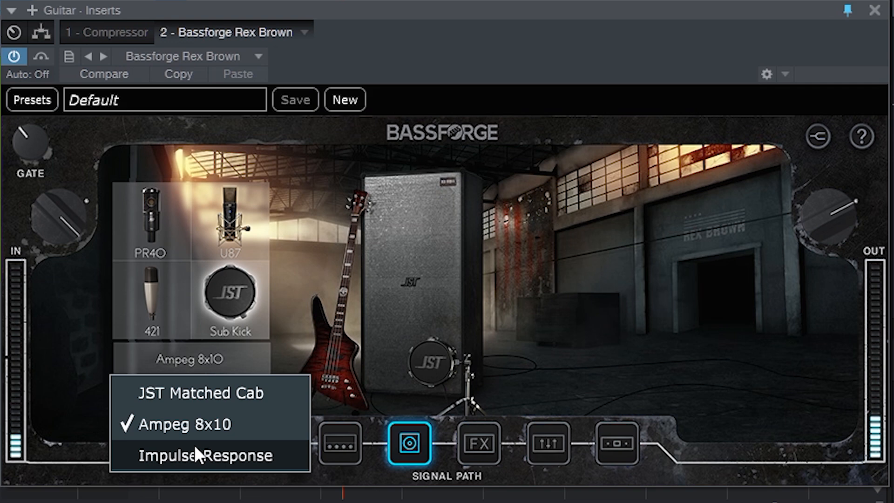
click(183, 392)
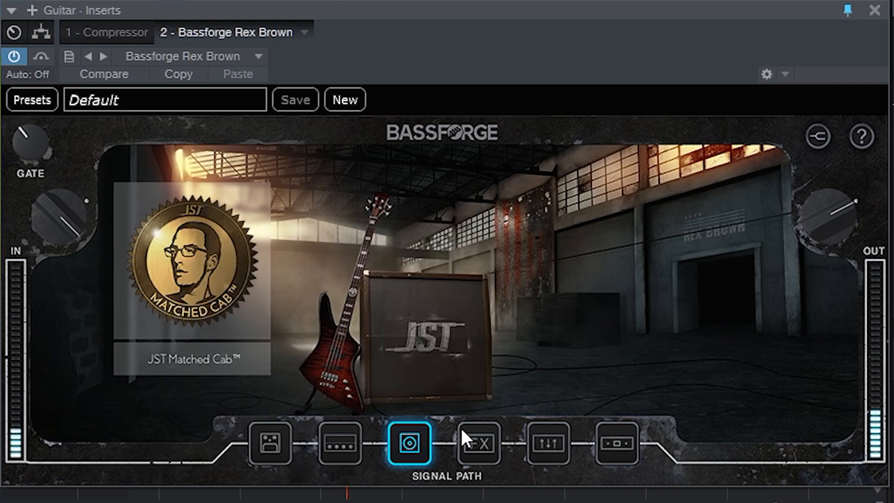
click(547, 452)
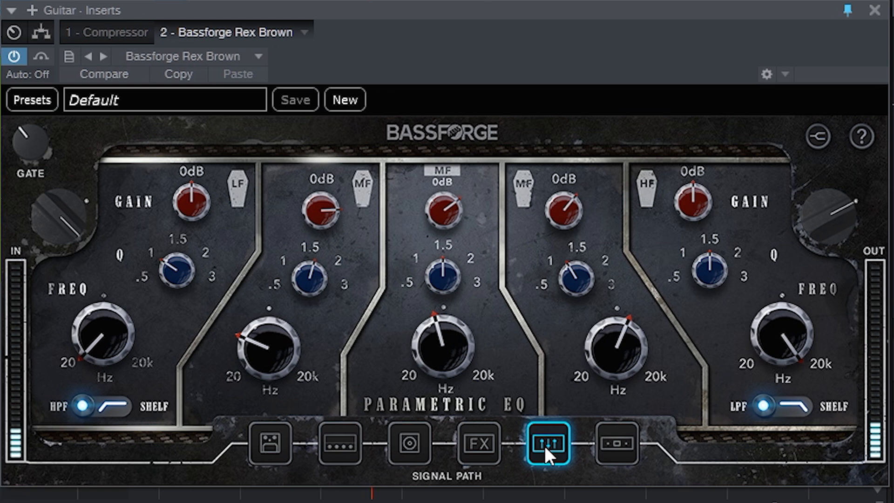
Examine the gain, Q and frequency knobs of each parametric EQ band
mouse_move(328, 298)
mouse_move(261, 343)
mouse_move(298, 277)
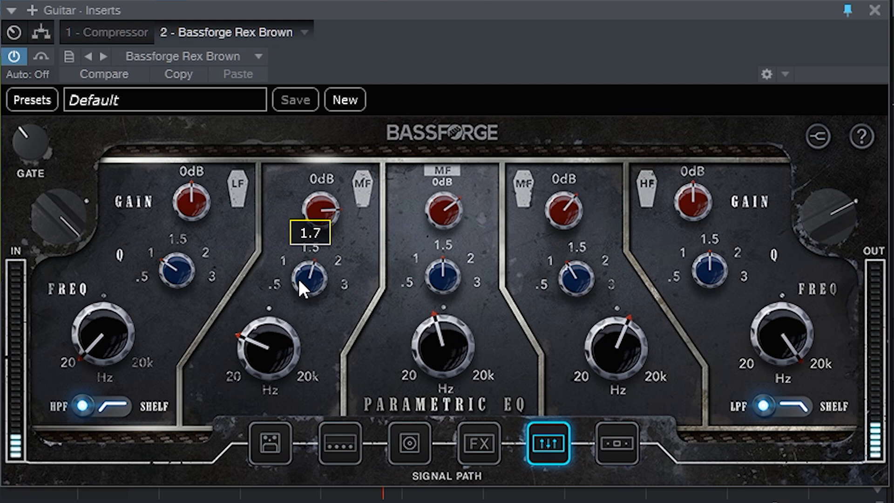
mouse_move(310, 219)
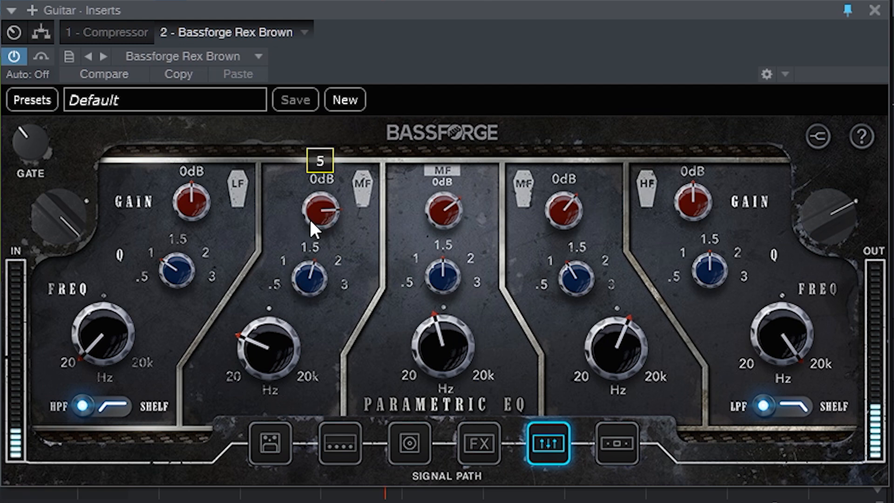
mouse_move(456, 342)
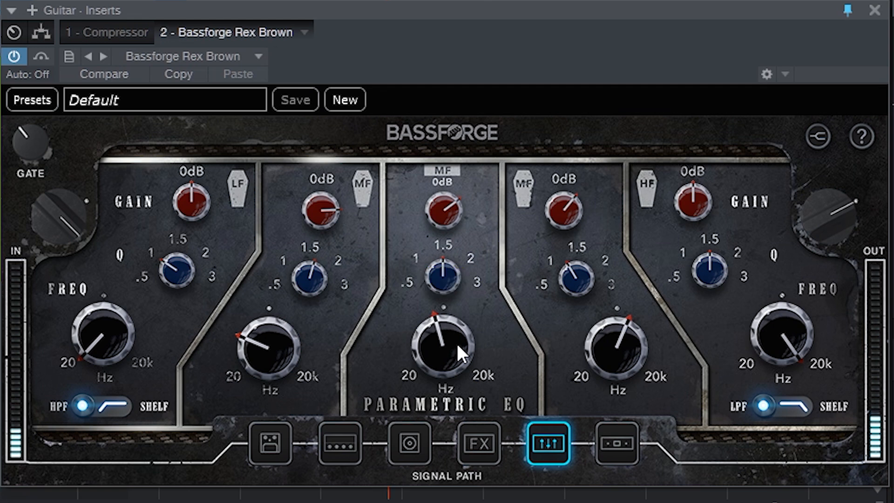
mouse_move(449, 206)
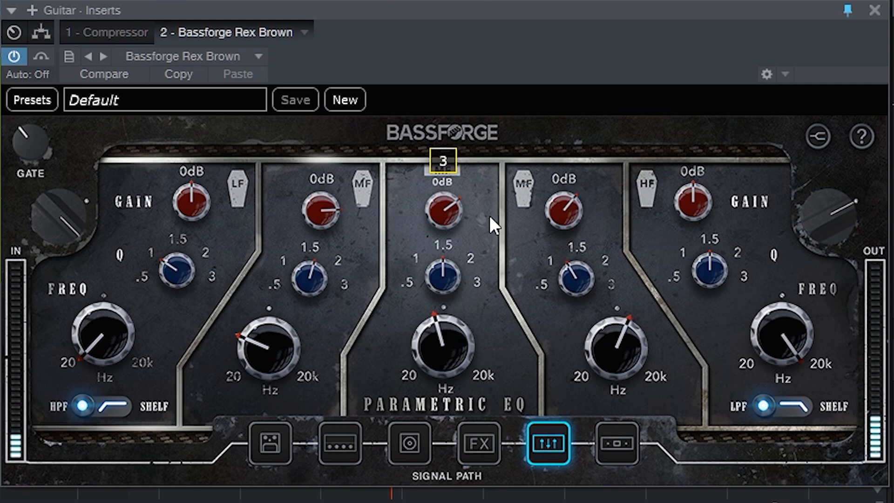
mouse_move(553, 228)
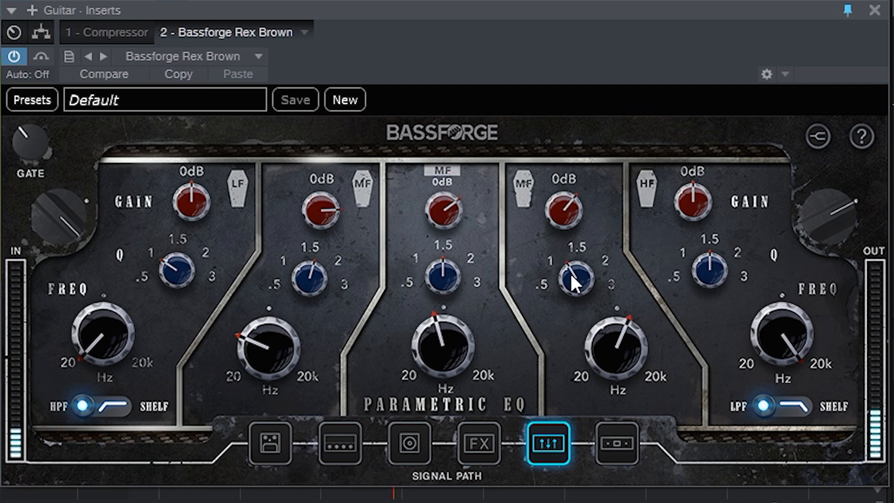
mouse_move(604, 314)
Open the two-bank compressor section and adjust the Crossover knob
click(625, 443)
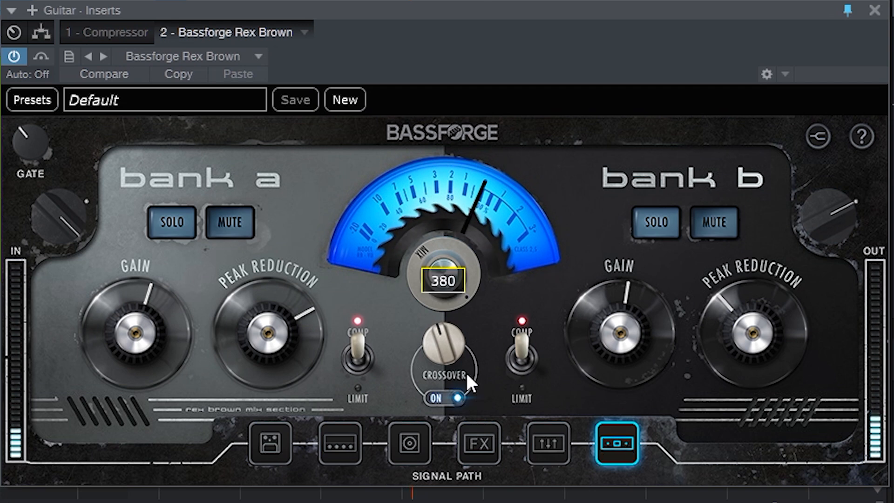
mouse_move(135, 330)
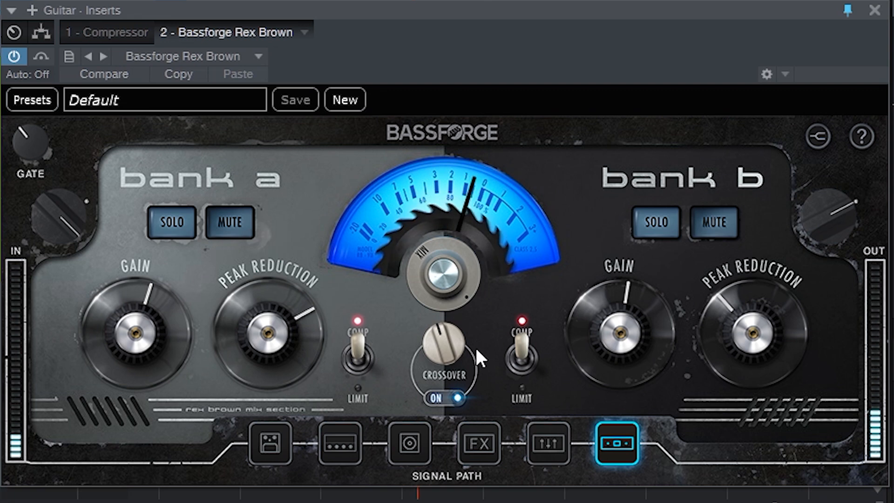
mouse_move(428, 348)
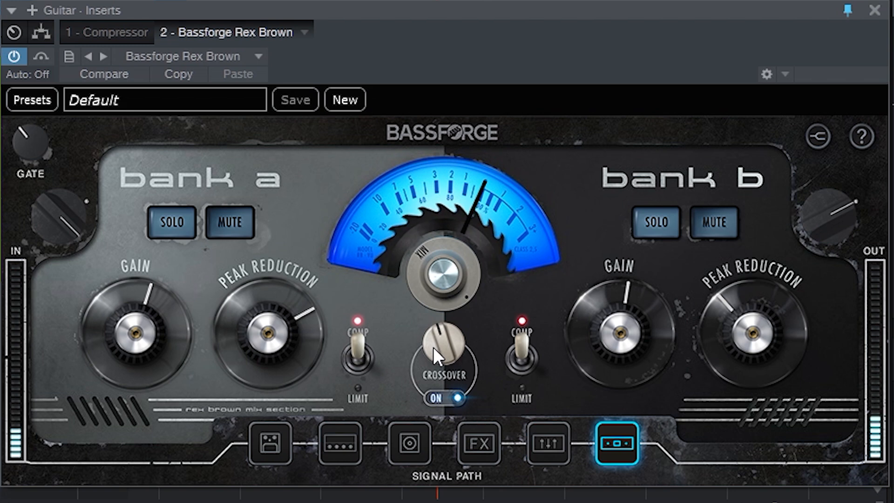
mouse_move(479, 349)
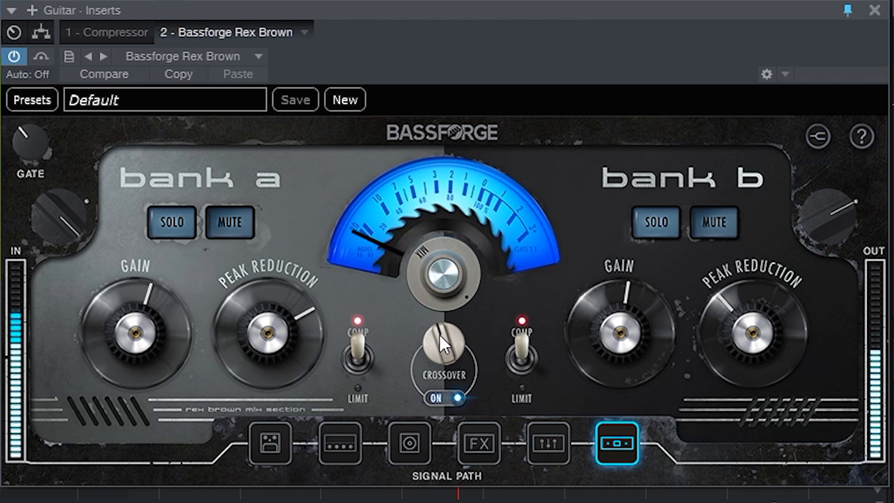
drag(440, 334, 437, 367)
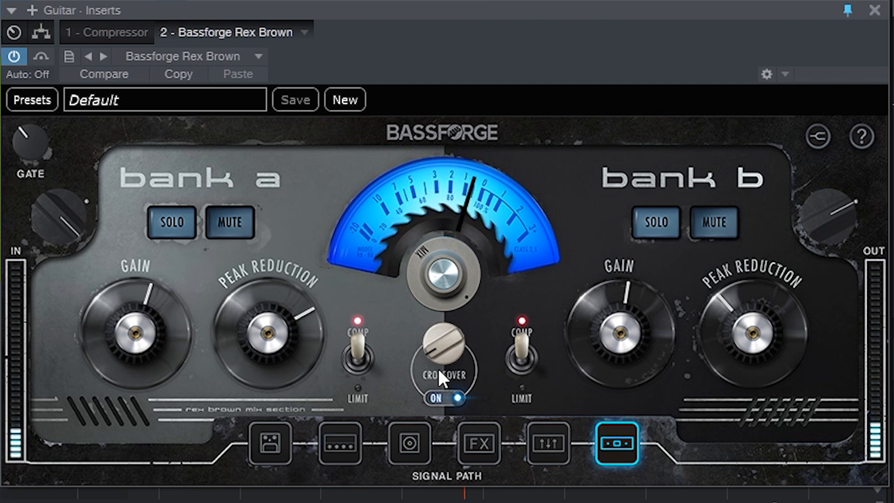
Sweep the Crossover knob up and back down between the two compressor banks
mouse_move(440, 372)
drag(434, 351, 417, 291)
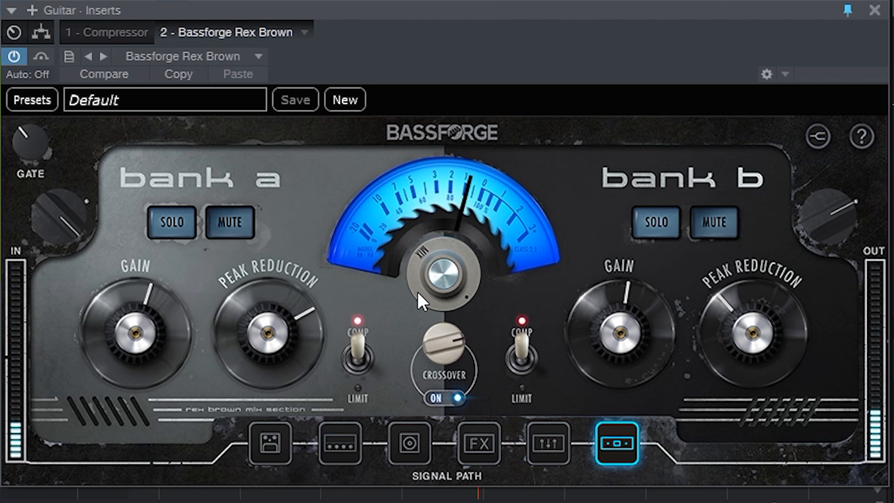
mouse_move(445, 294)
drag(437, 343, 450, 374)
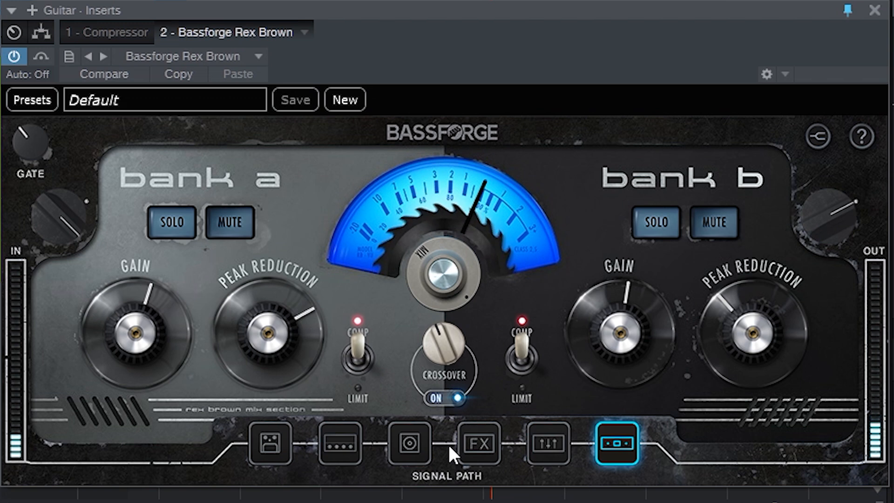
Open the Bass Chorus pedal in the FX section and nudge its output Speed knob
click(485, 447)
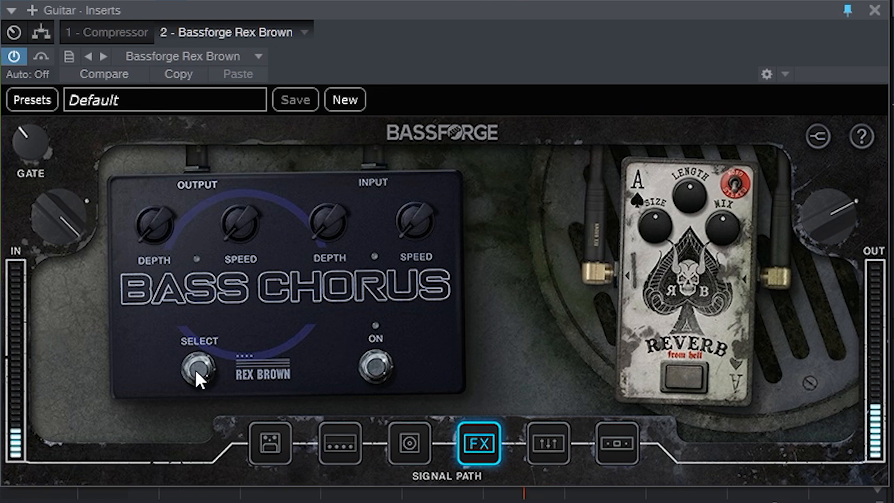
click(376, 367)
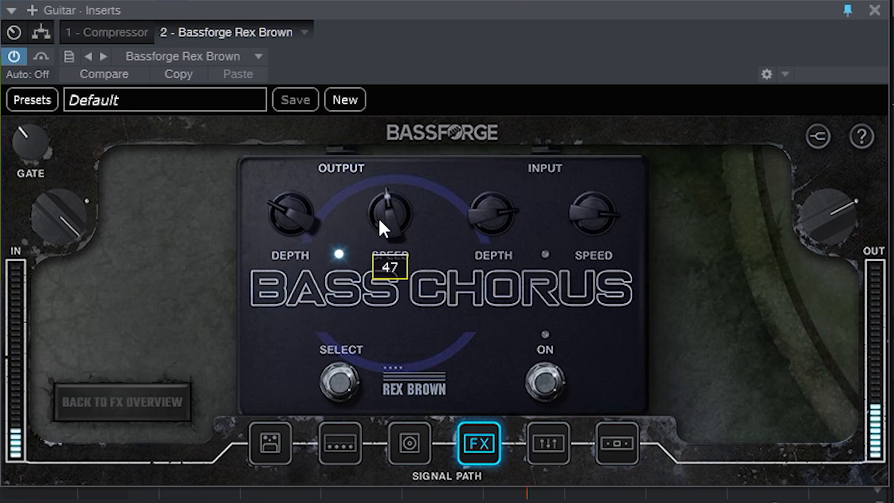
drag(386, 222, 386, 228)
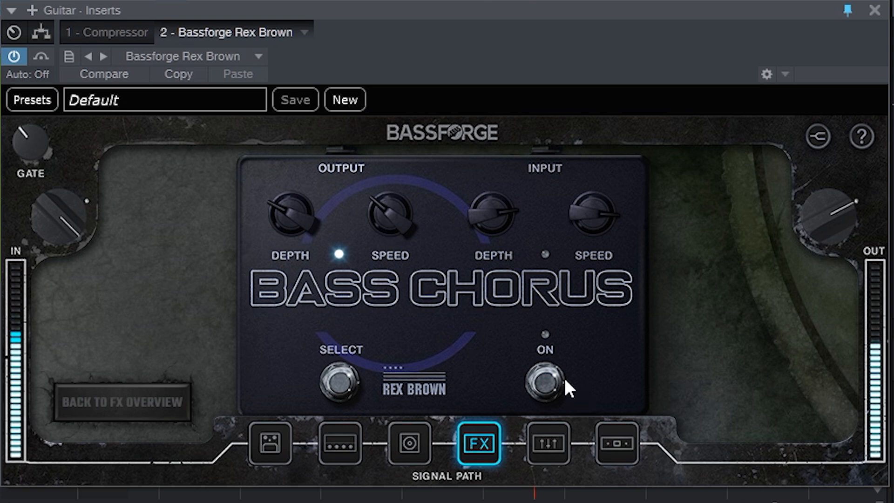
Switch the Bass Chorus on with its input side selected and return to the FX overview
click(545, 388)
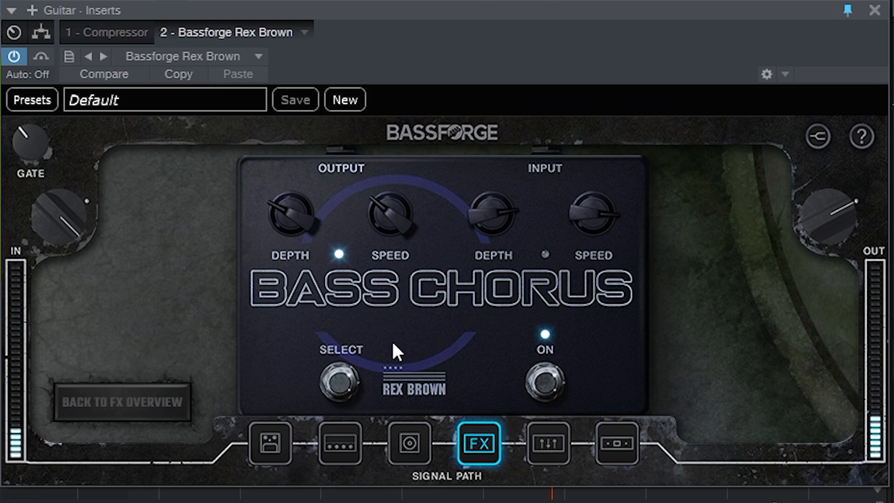
click(348, 370)
mouse_move(524, 228)
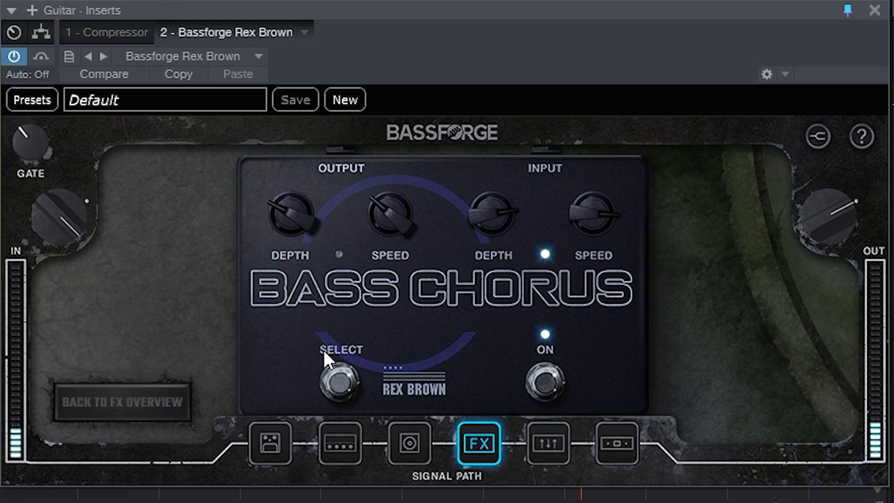
click(105, 415)
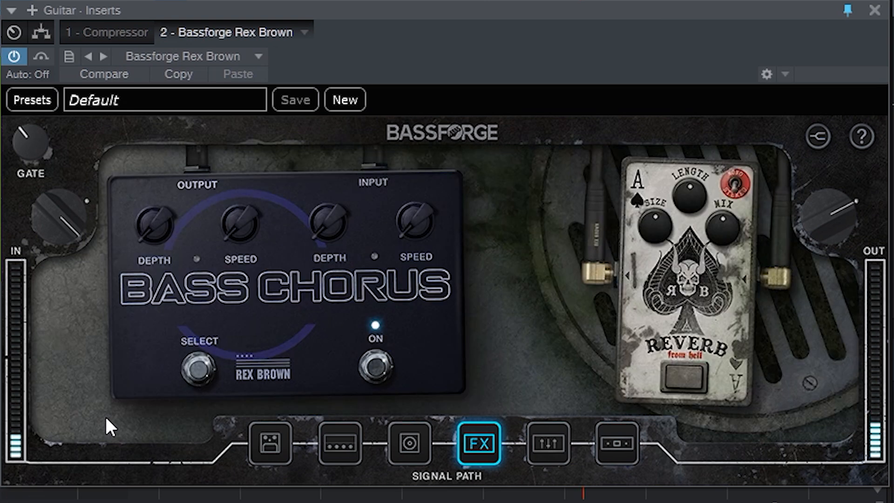
Open the Reverb from Hell pedal, toggle its footswitch on and off, and return to the FX overview
click(718, 303)
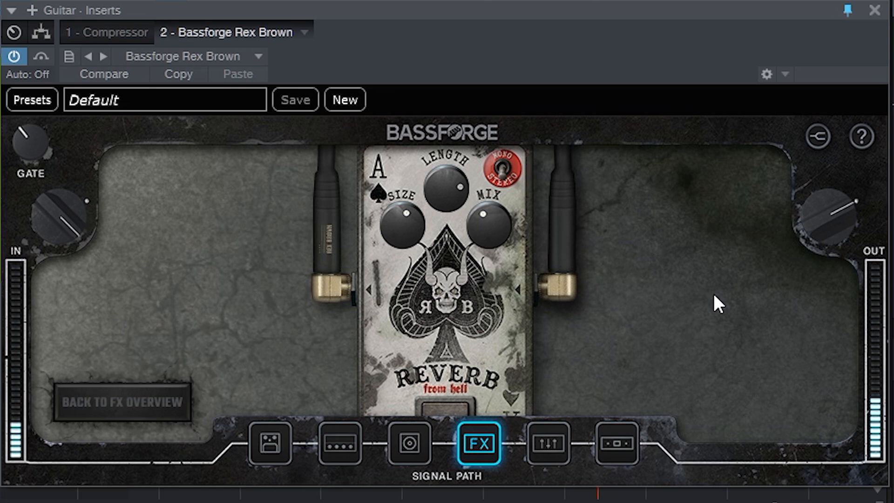
click(437, 405)
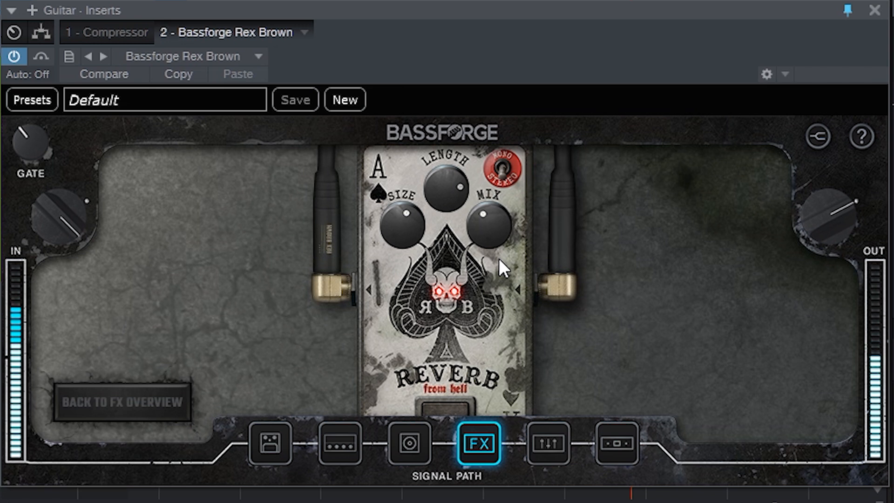
click(451, 407)
click(146, 403)
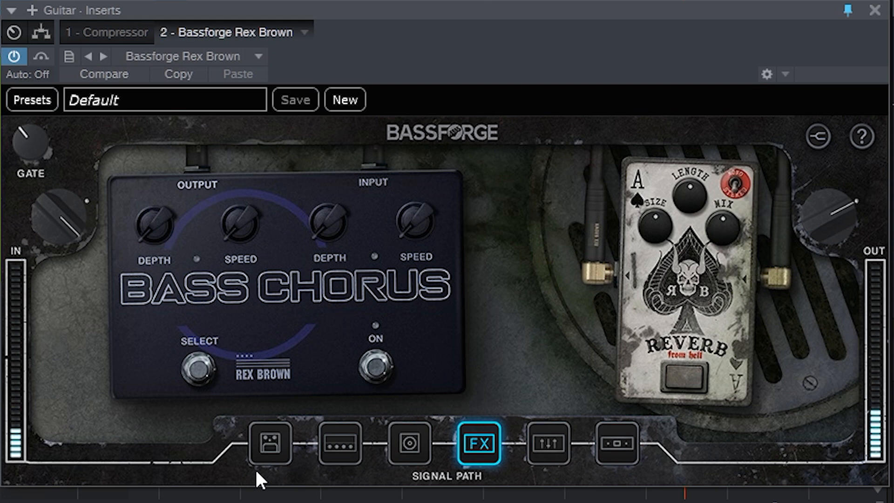
Open the preamp drive pedal at the start of the signal path and set its Blend to 50
click(281, 455)
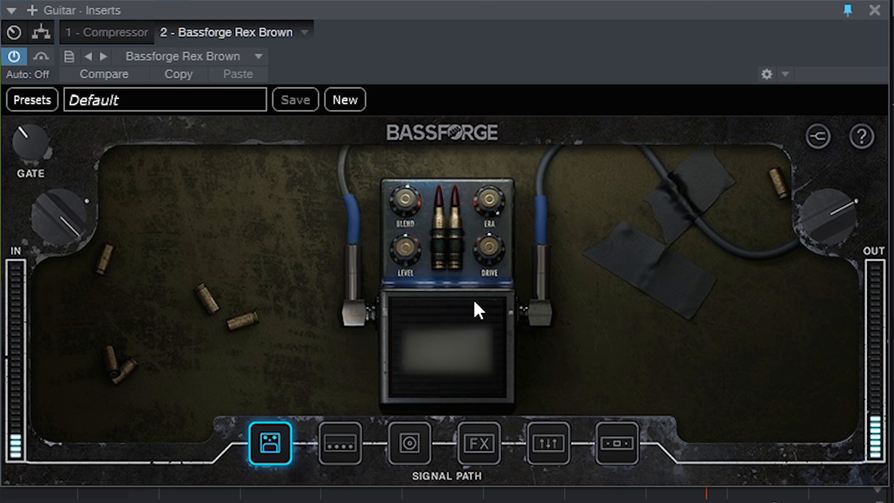
mouse_move(417, 197)
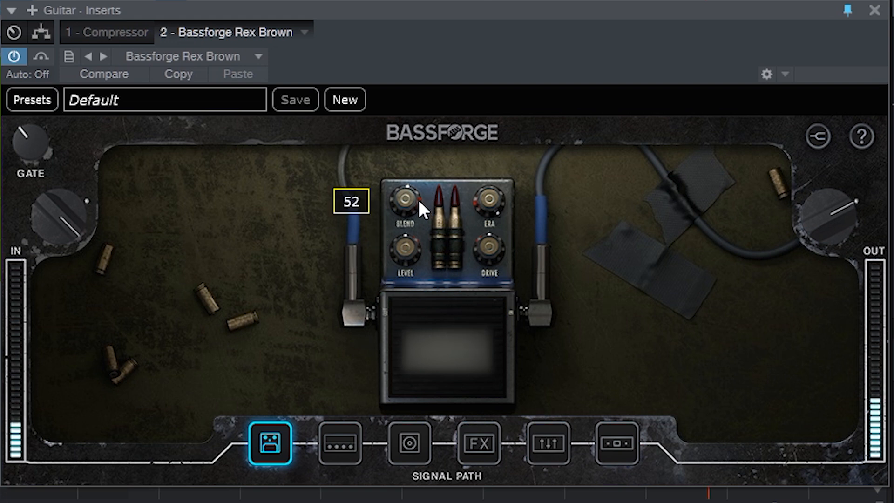
drag(418, 200, 409, 237)
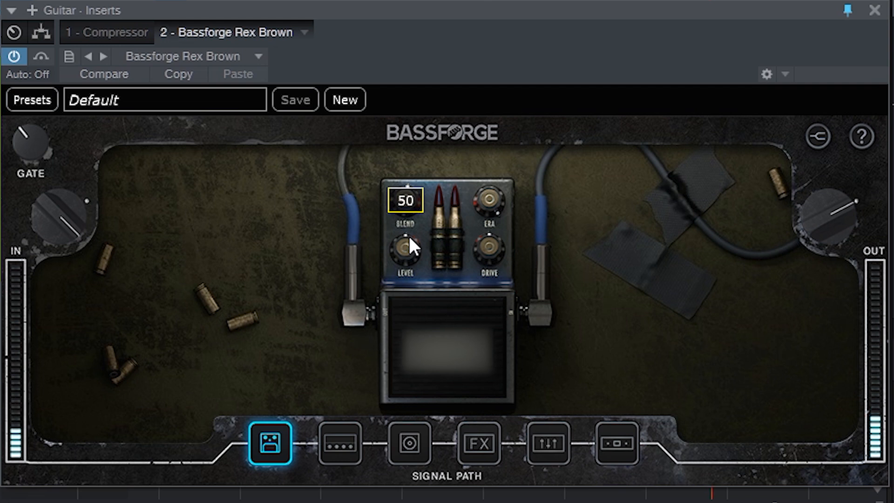
Switch the drive pedal on and turn its Era knob down to 0
mouse_move(498, 197)
mouse_move(498, 197)
mouse_down()
mouse_move(486, 217)
mouse_move(490, 198)
mouse_up()
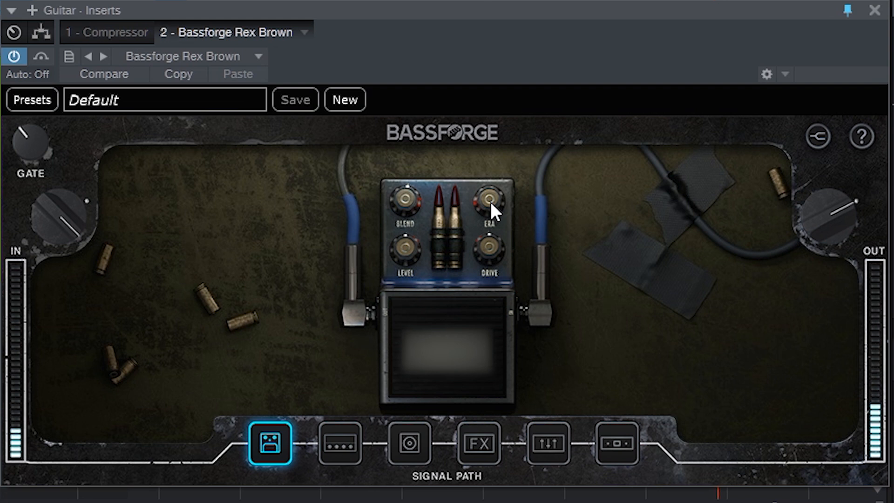
click(454, 366)
drag(486, 231, 475, 254)
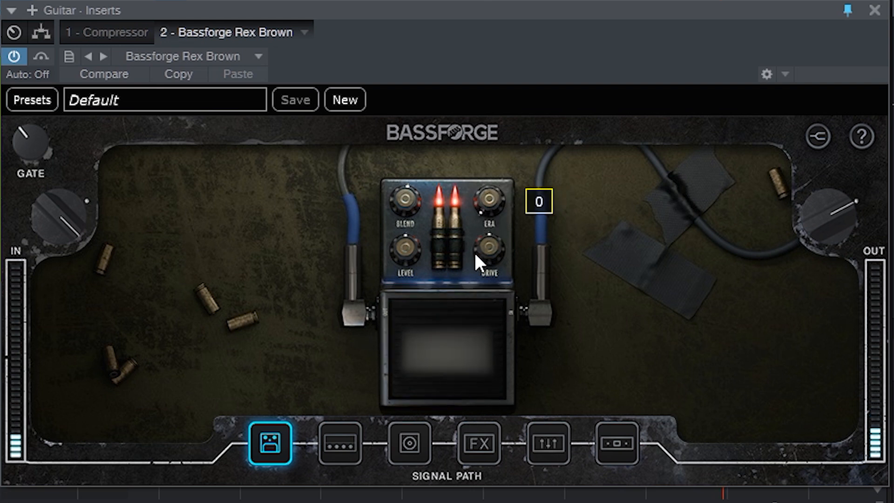
mouse_move(481, 251)
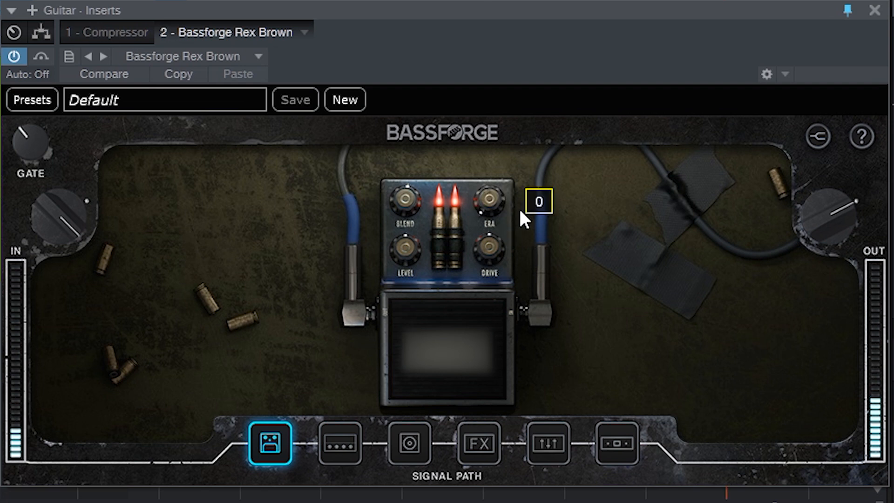
Sweep the Era and Drive knobs up and down to audition the drive pedal's tone
drag(491, 205, 446, 21)
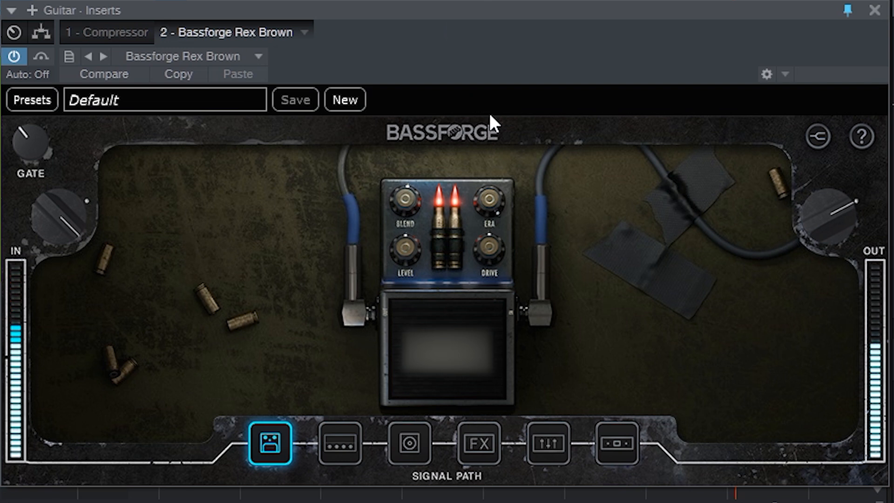
drag(487, 204, 481, 251)
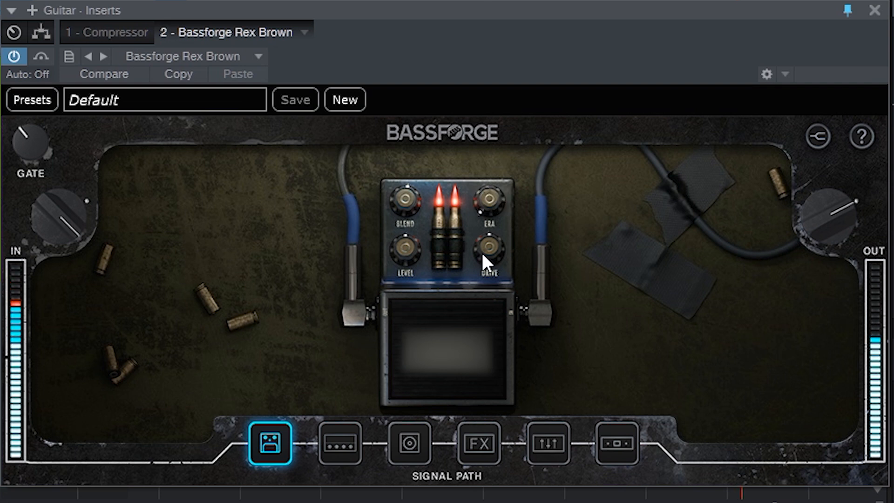
mouse_move(498, 207)
mouse_move(486, 272)
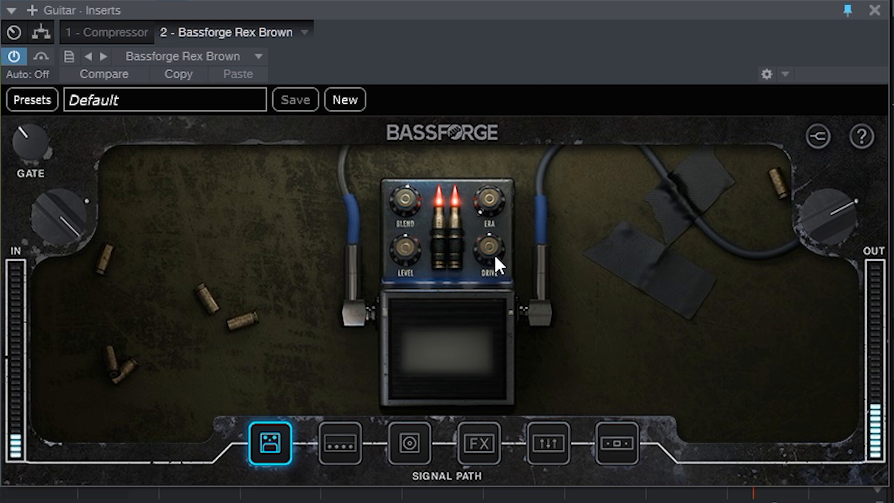
drag(495, 257, 476, 197)
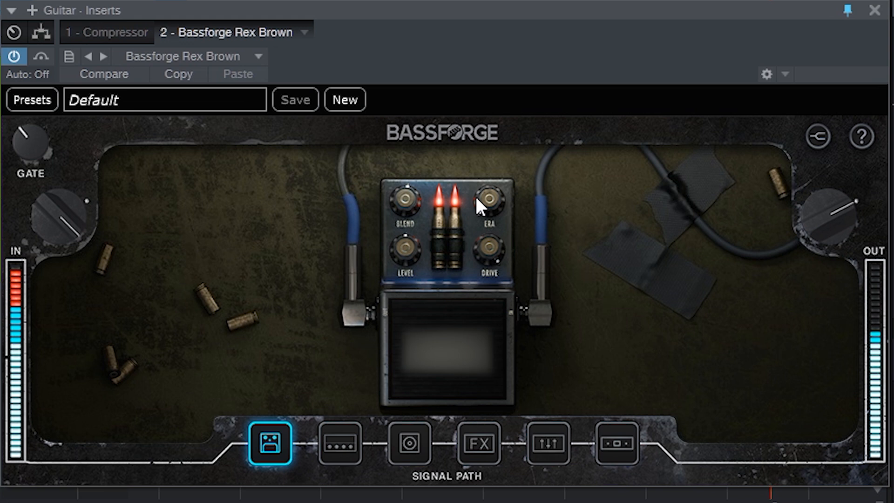
drag(475, 194, 490, 288)
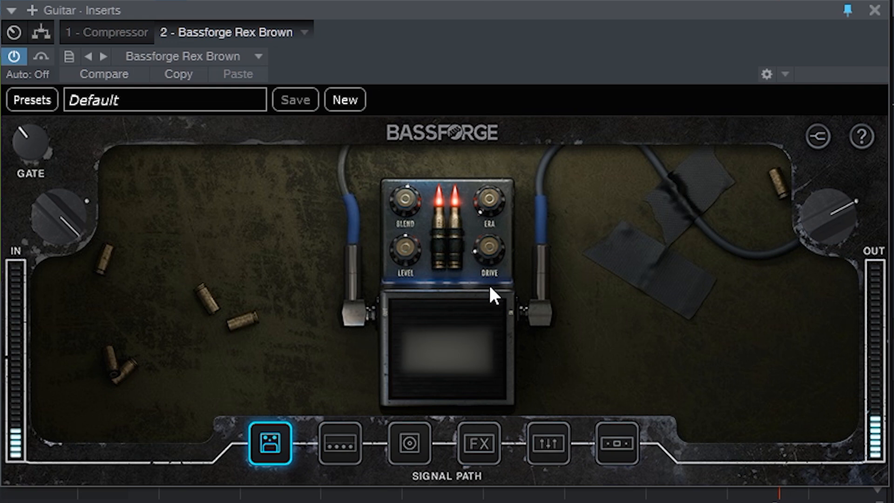
drag(485, 224, 441, 29)
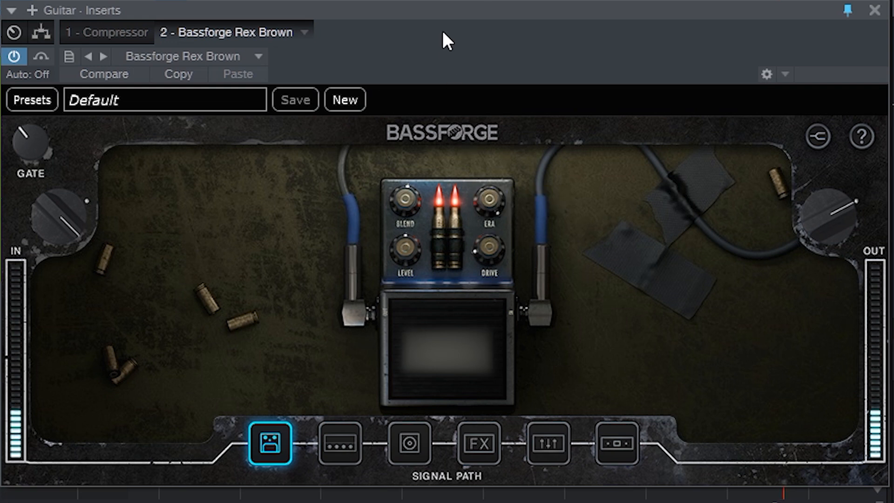